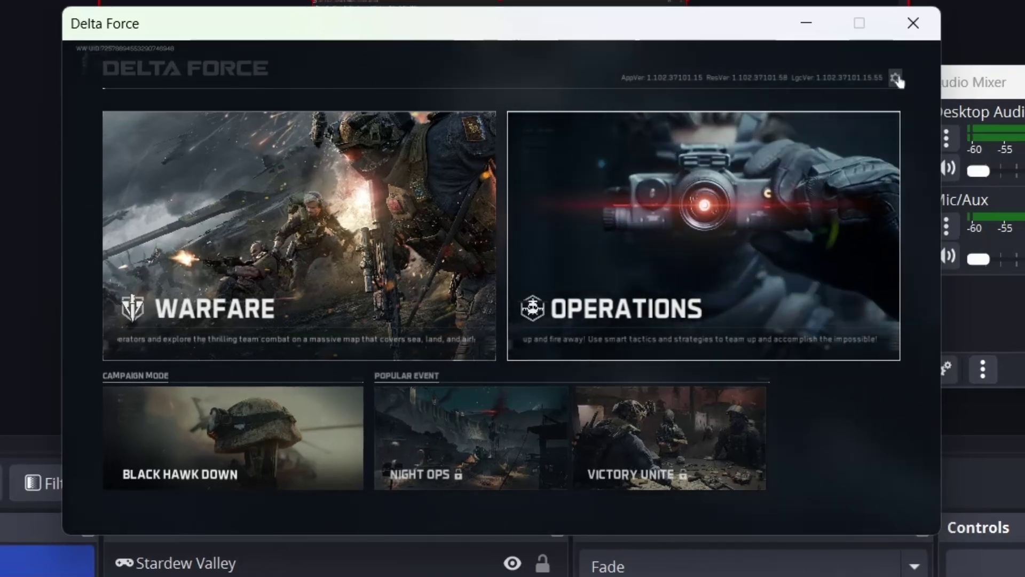
Step: Change the Graphics Display Mode from Windowed to Full Screen
left_click(896, 78)
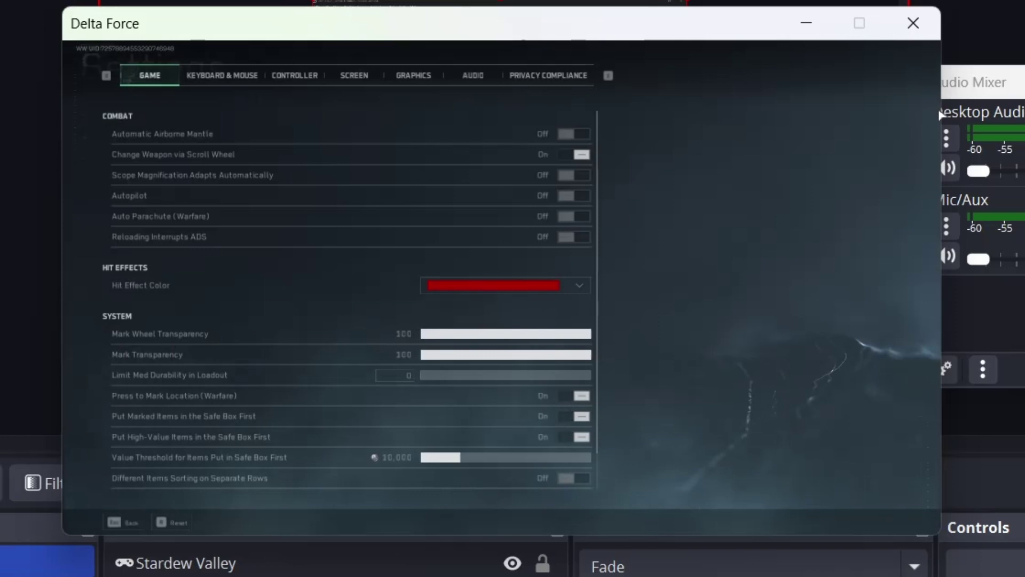
left_click(414, 76)
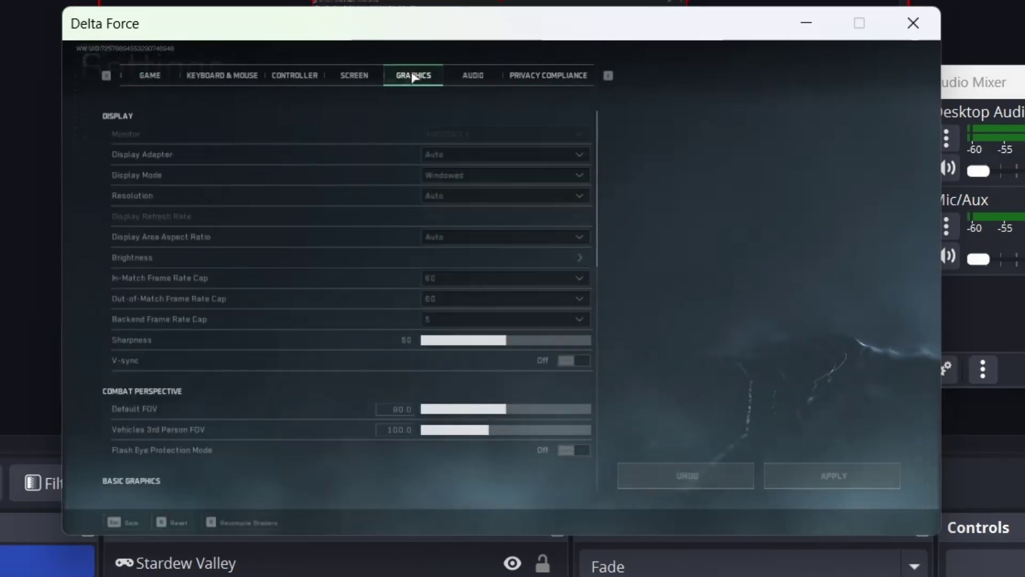
left_click(532, 178)
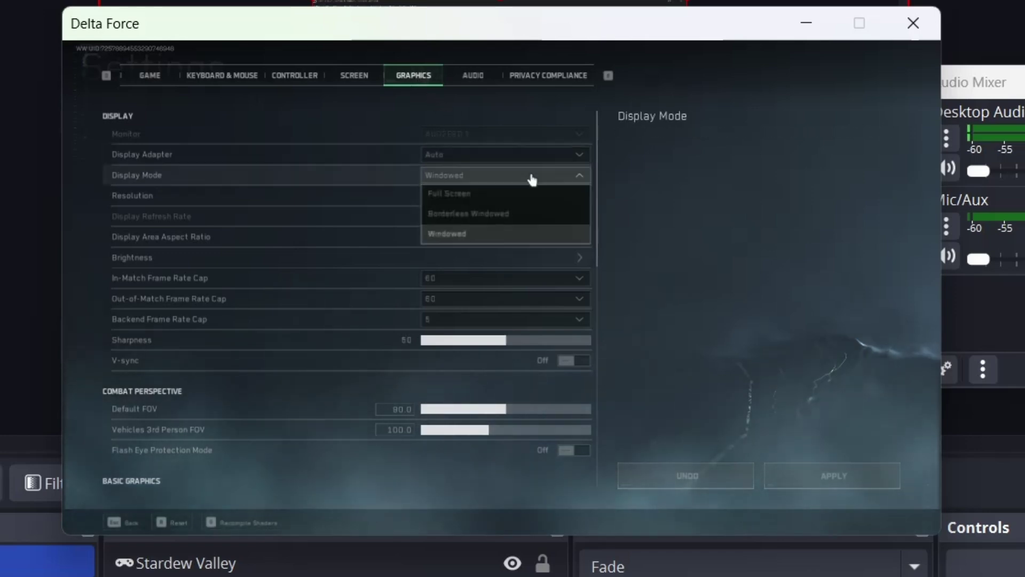
left_click(508, 195)
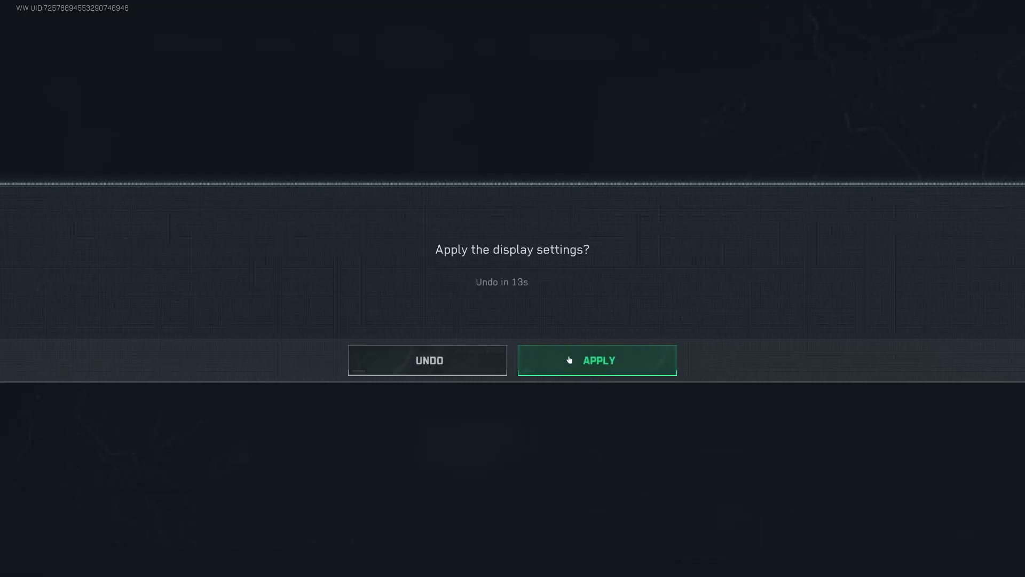
Step: Confirm the 'Apply the display settings?' prompt to keep Full Screen mode
left_click(569, 360)
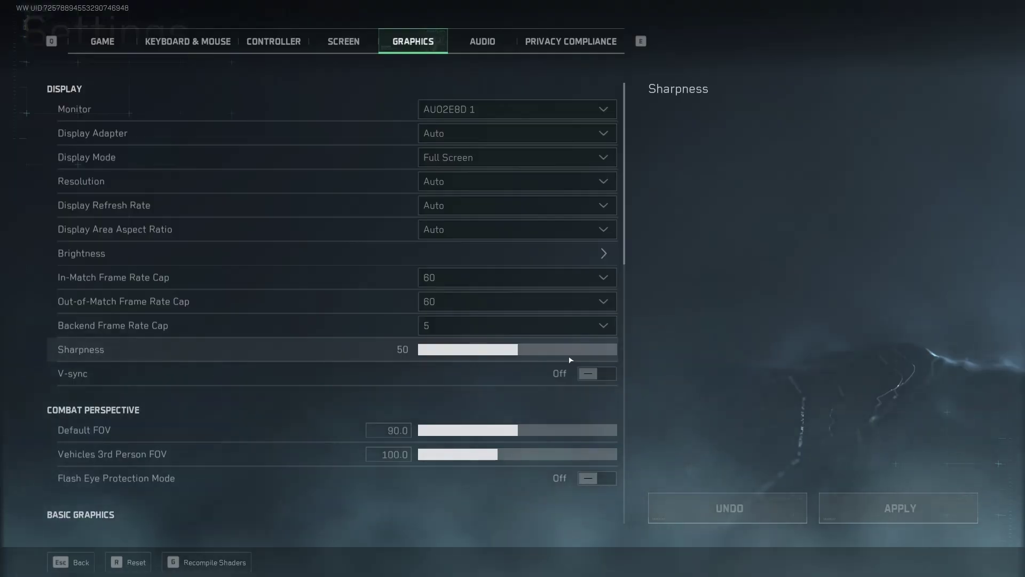